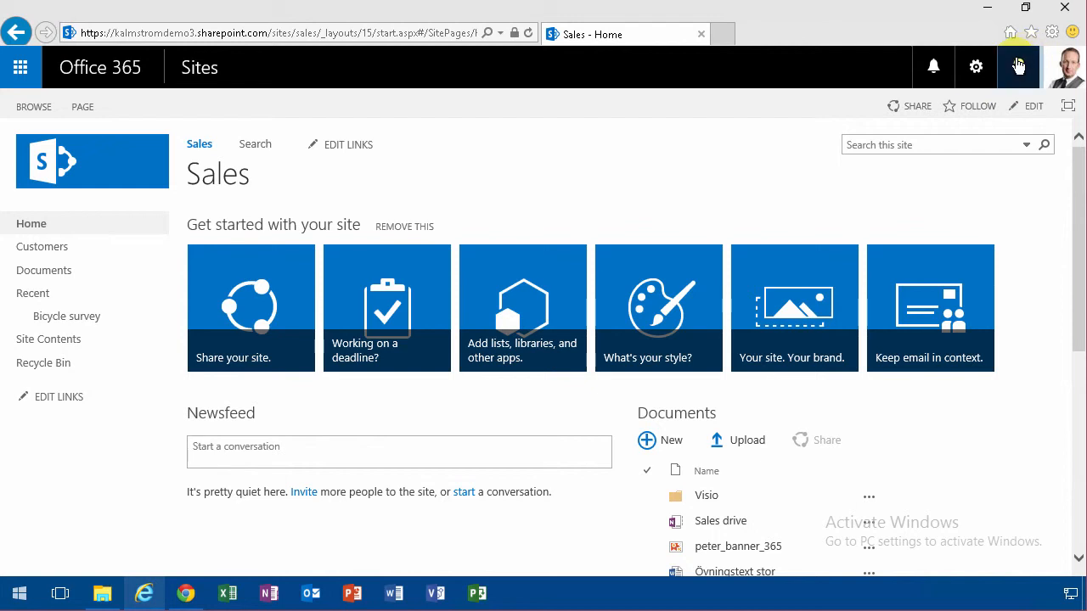
Step: Find the Survey app and add it to the Sales site with the name Bikes
left_click(976, 68)
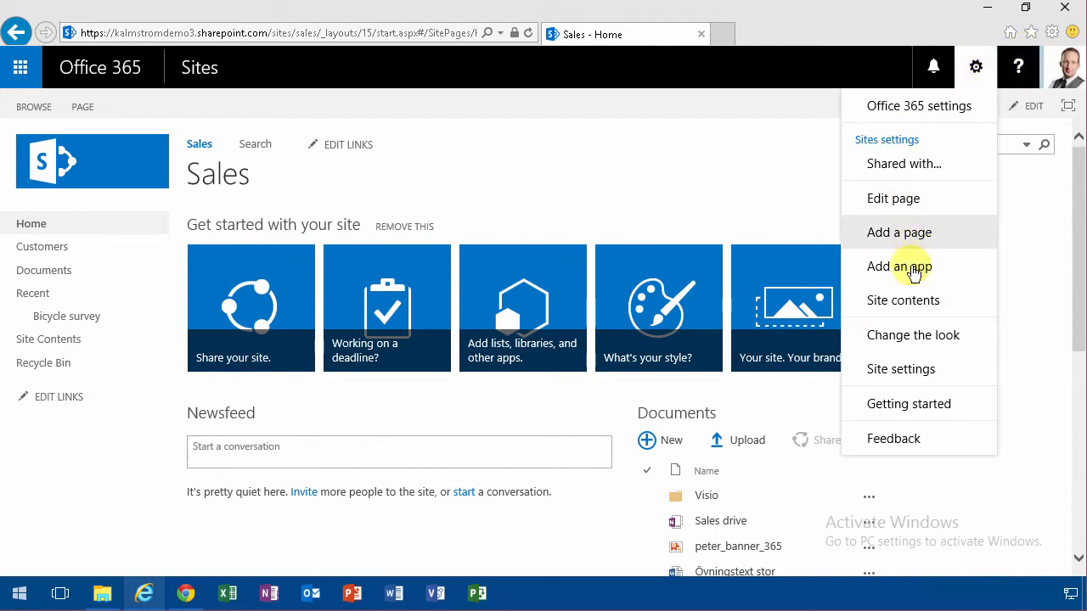
left_click(911, 268)
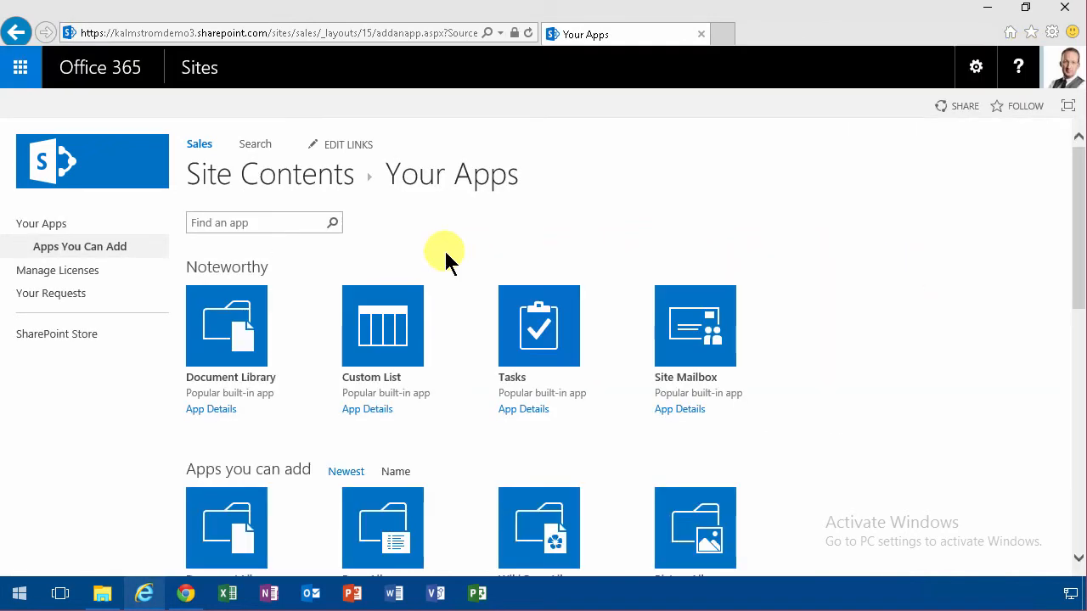
left_click(241, 222)
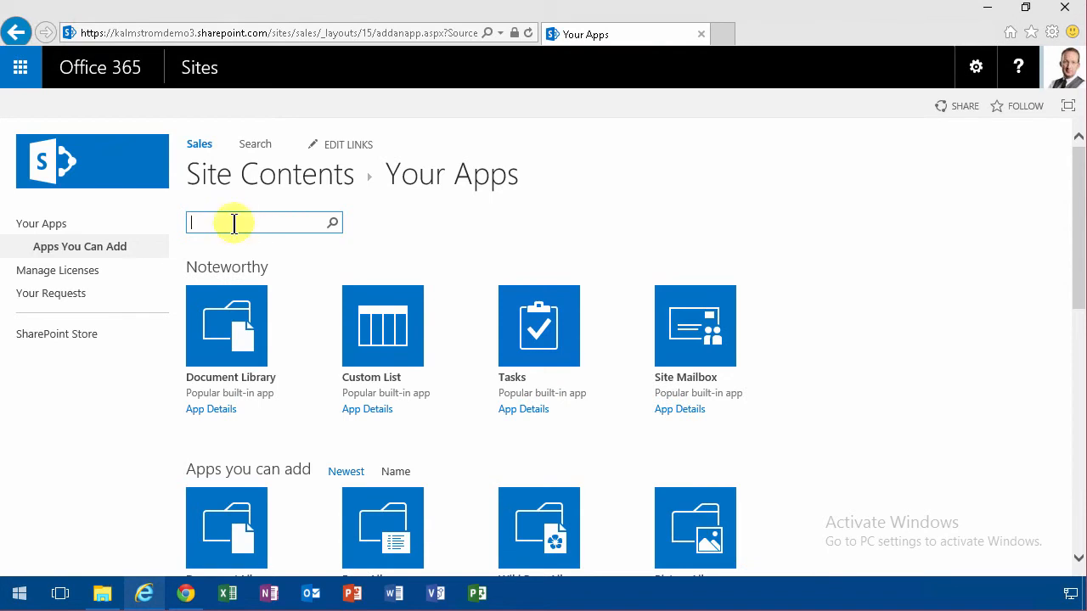
type("survey")
key("Return")
left_click(238, 316)
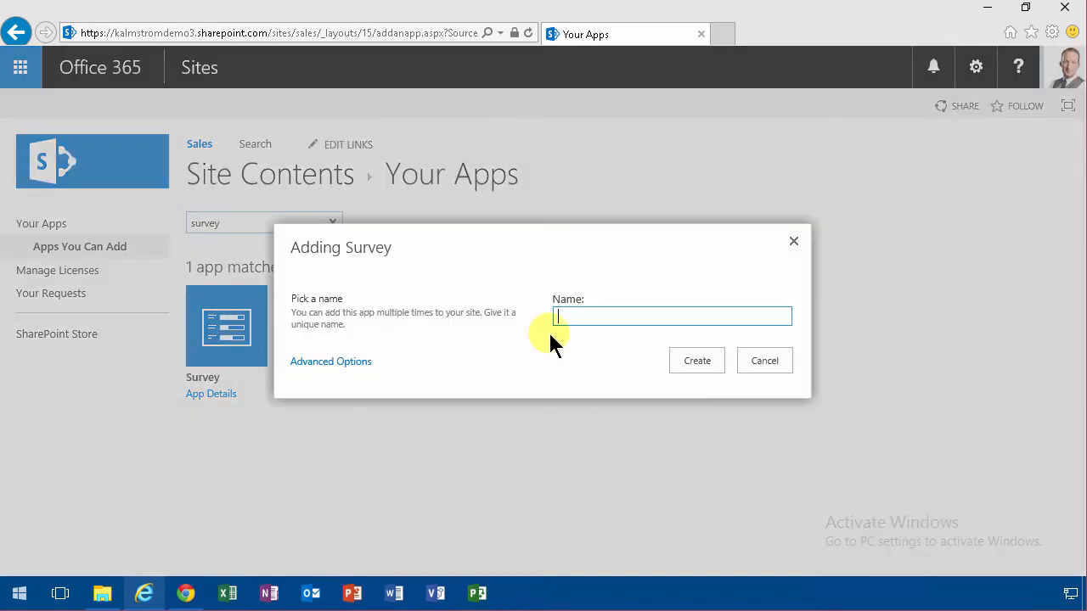
type("Bikes")
left_click(695, 361)
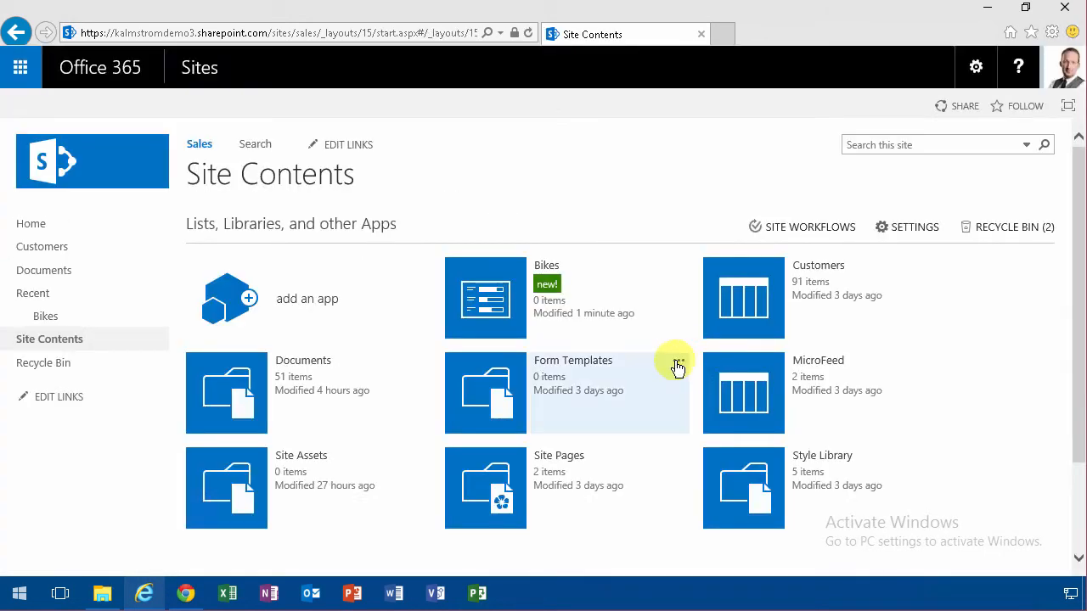
left_click(44, 315)
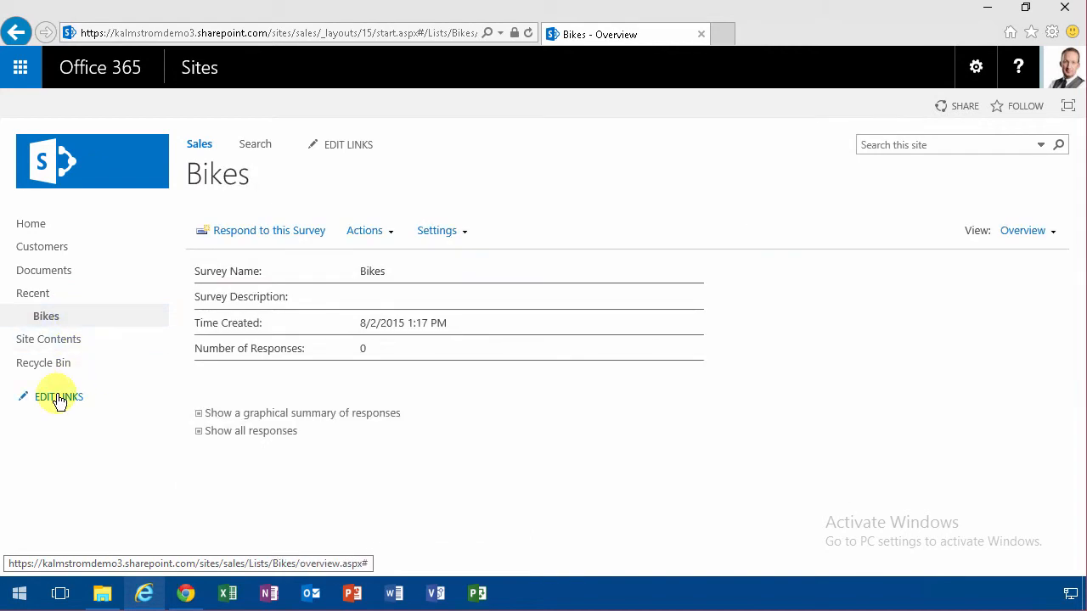
left_click(59, 397)
left_click_drag(44, 318, 35, 285)
left_click(99, 439)
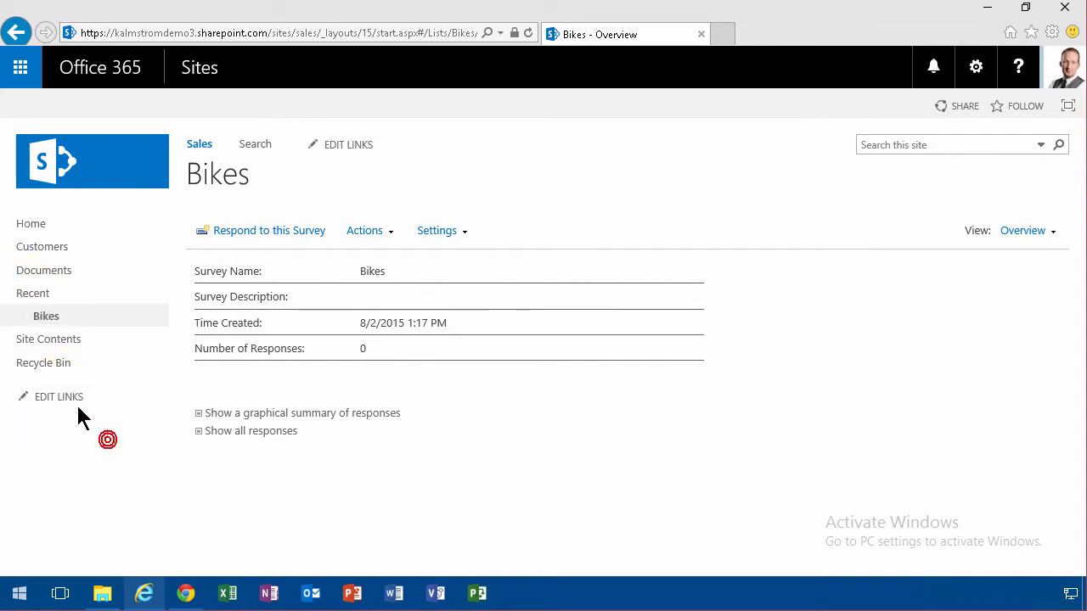
left_click(47, 340)
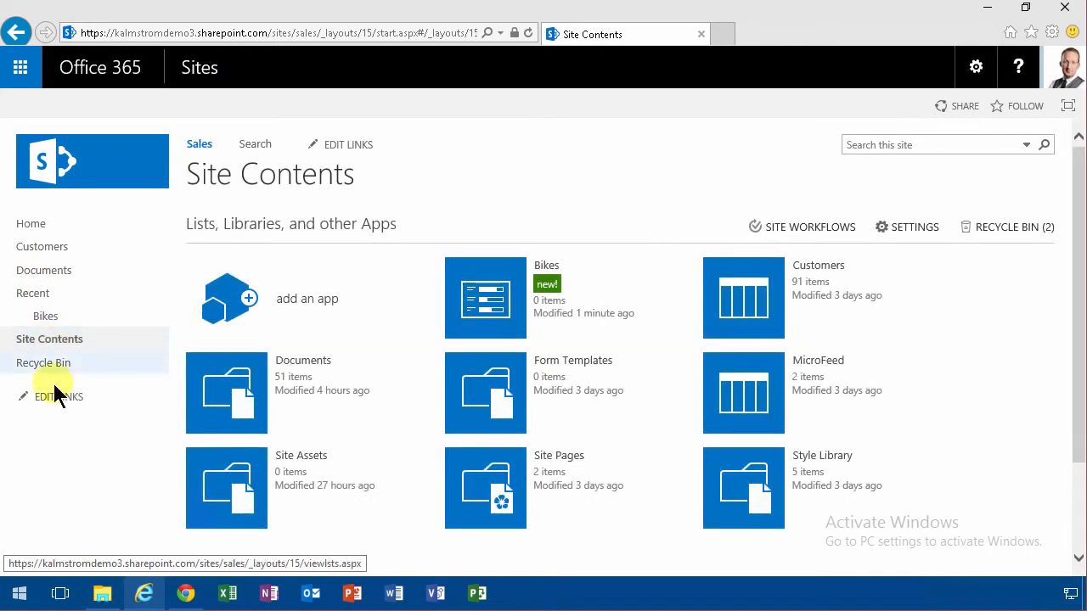
left_click(53, 397)
left_click_drag(47, 307, 43, 266)
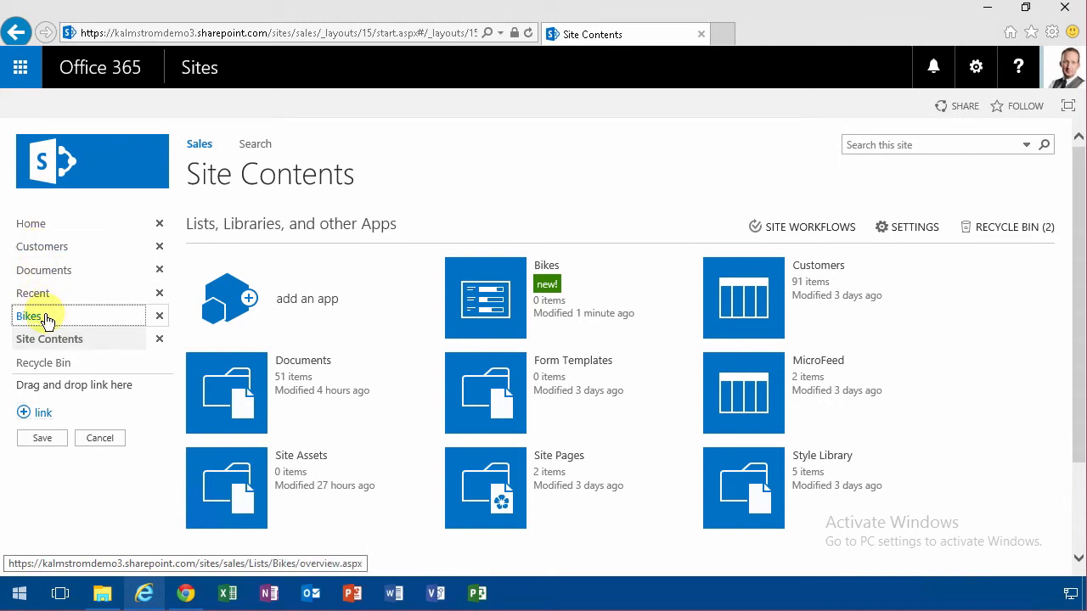
left_click(103, 438)
Step: In the Bikes survey's general settings, choose to display the survey on the Quick Launch and save
left_click(46, 318)
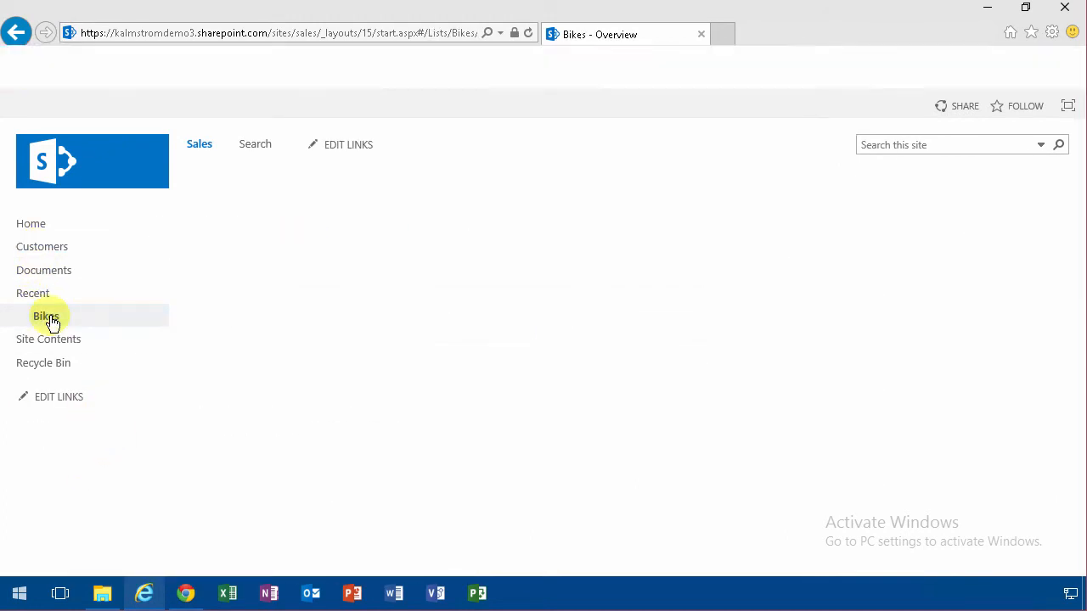
left_click(448, 234)
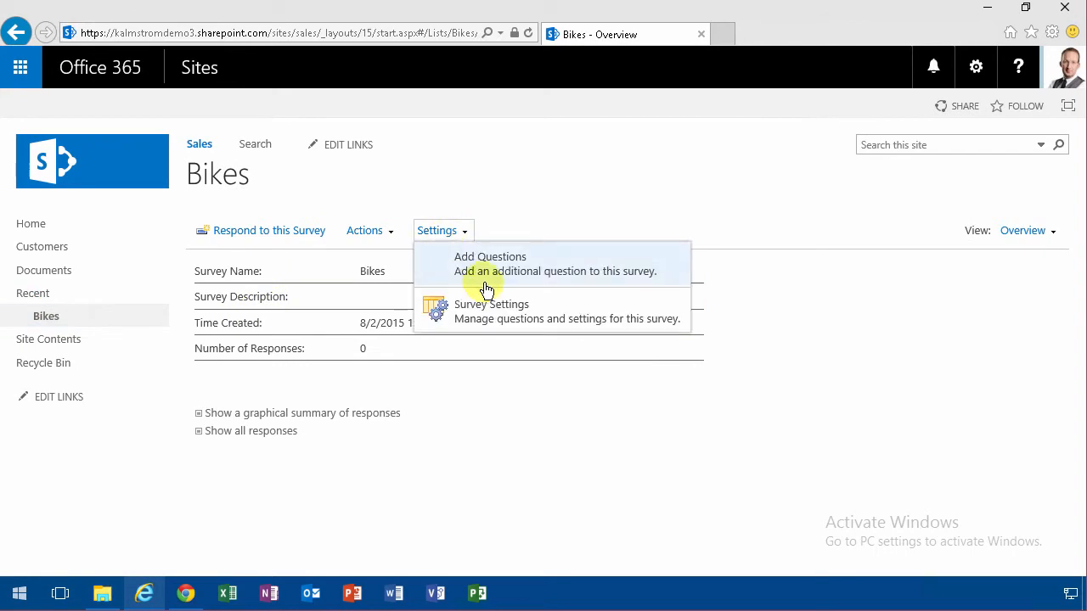
left_click(486, 304)
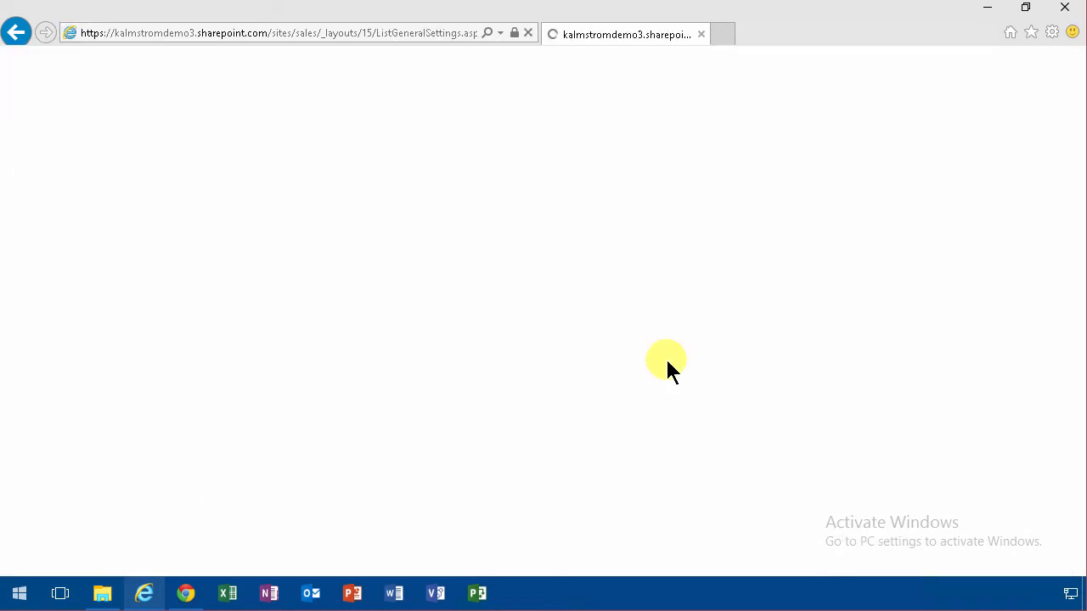
left_click(376, 407)
scroll(584, 432, "down", 3)
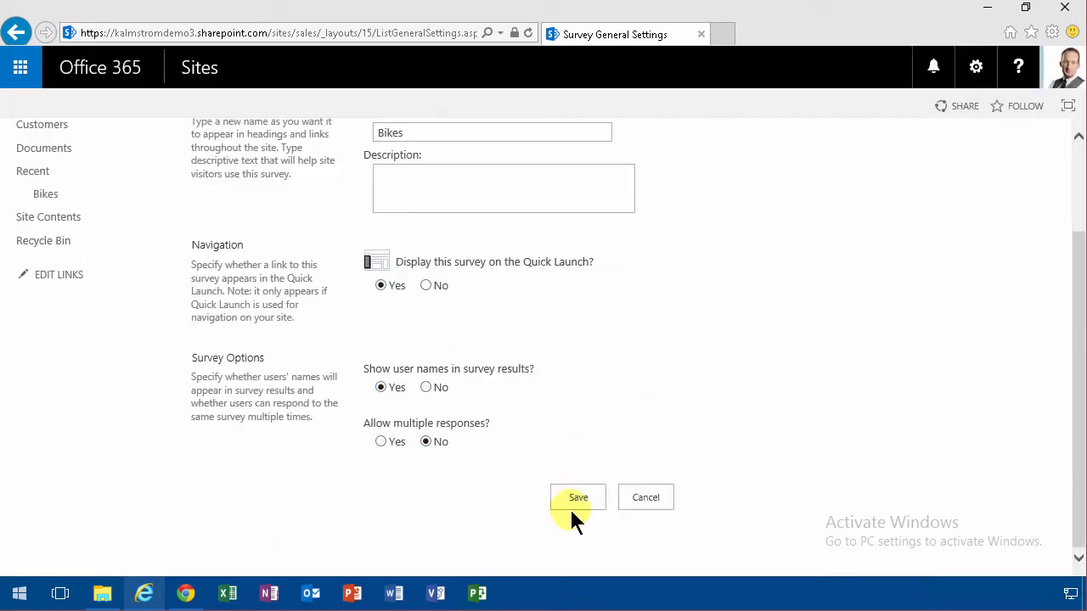
left_click(573, 498)
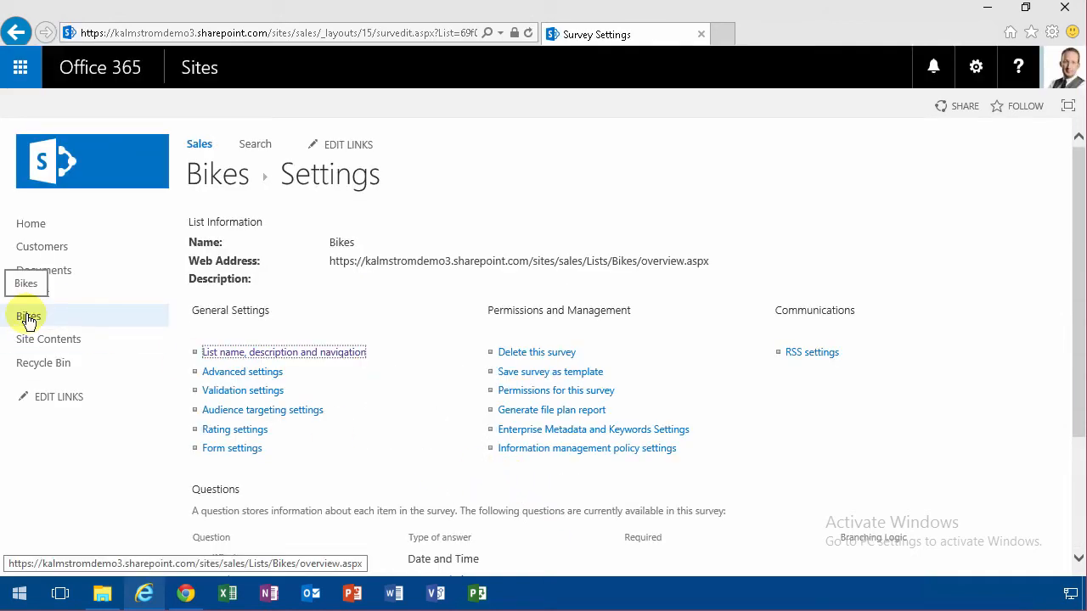
Step: Start a new question in the Bikes survey with the text "How often do you ride your Contoso bike?"
left_click(221, 172)
left_click(452, 229)
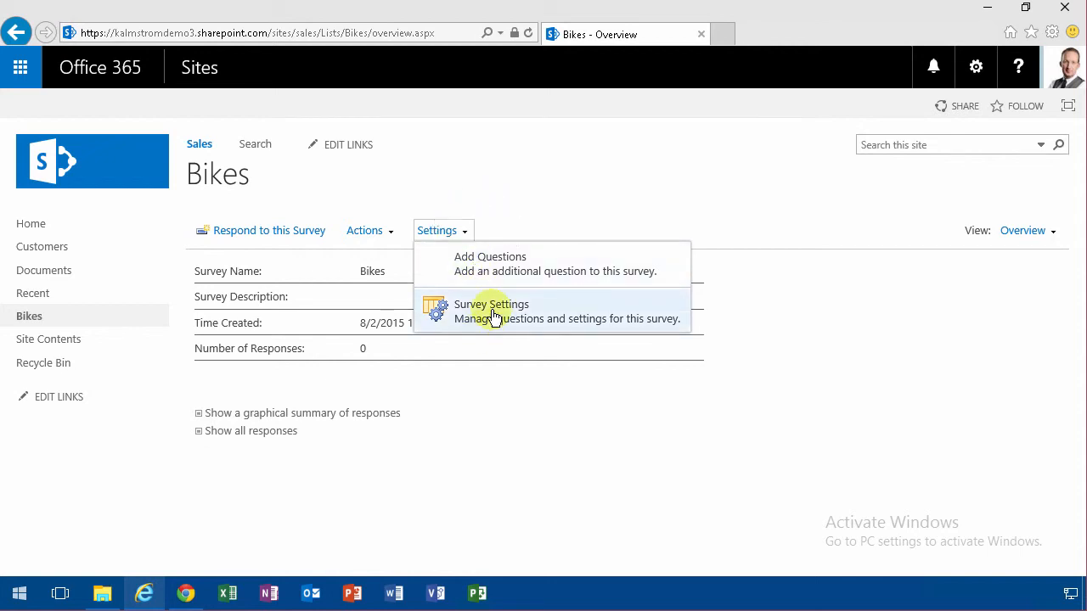
left_click(490, 256)
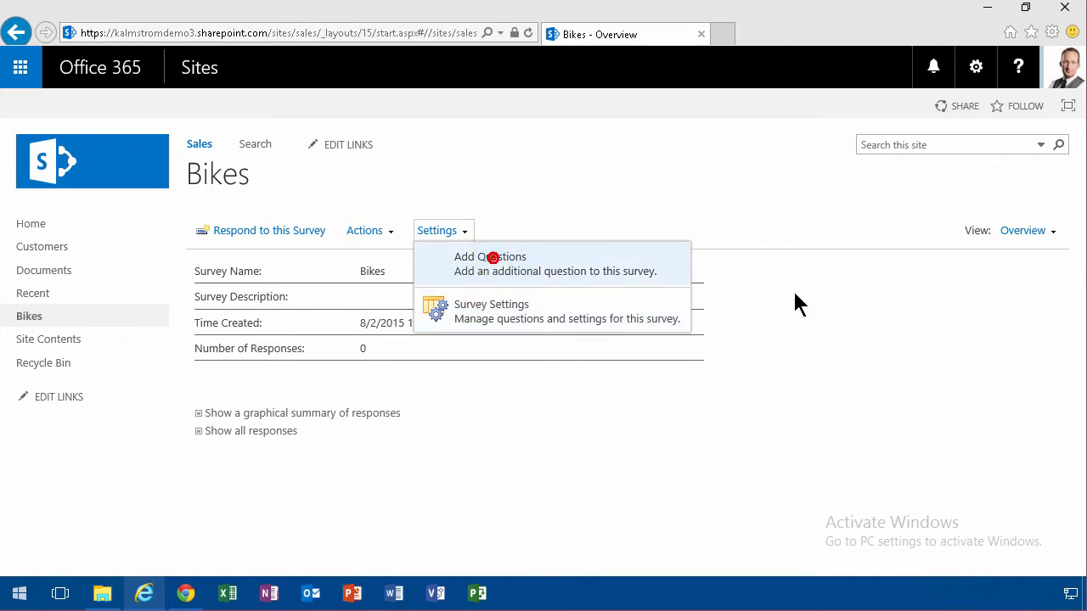
type("How")
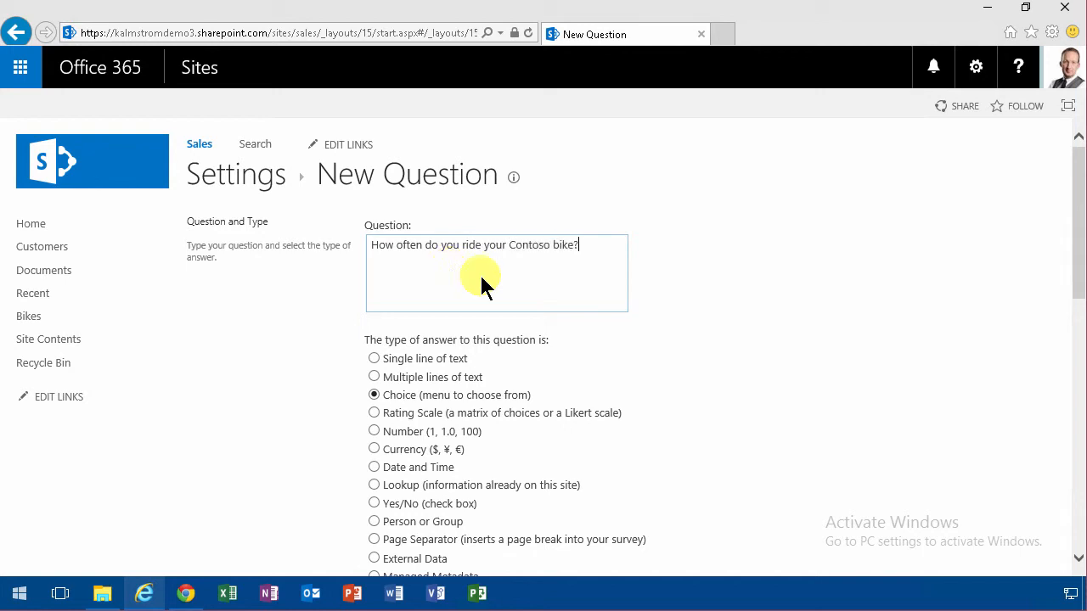
left_click(747, 355)
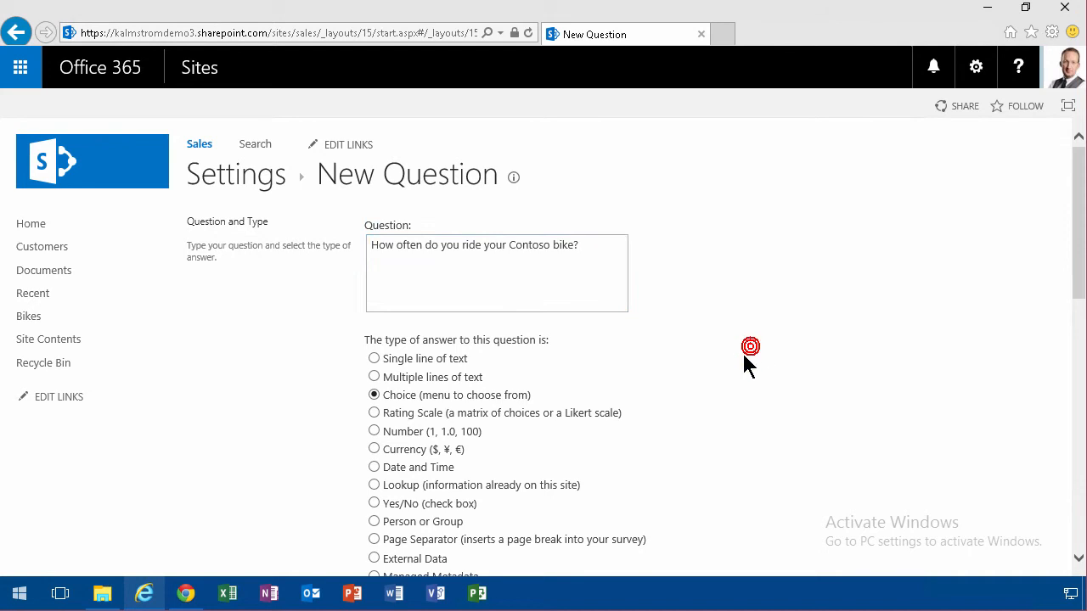
Step: Enter the choices Every day, Now and then and Never, and save the question to continue with another one
scroll(746, 354, "down", 5)
left_click_drag(450, 412, 348, 293)
type("Every day")
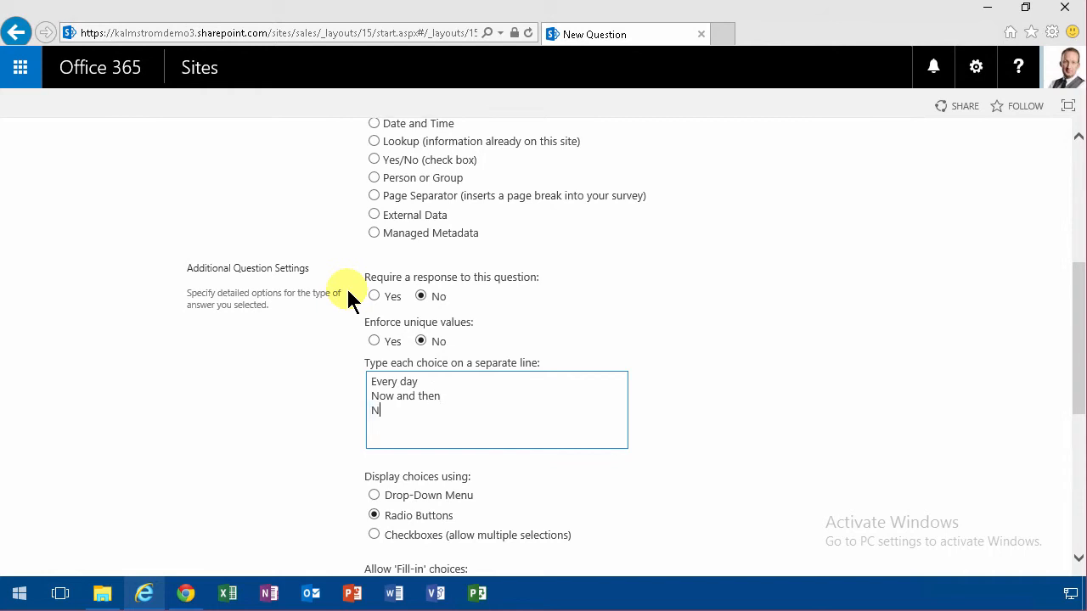
scroll(349, 299, "down", 3)
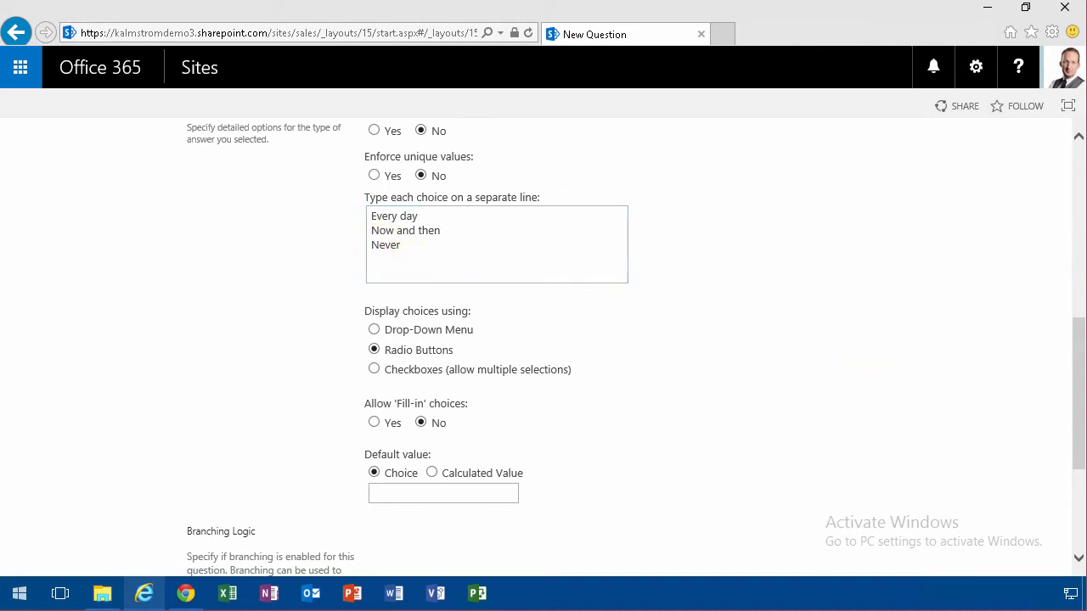
scroll(1080, 507, "down", 1)
scroll(1081, 507, "down", 2)
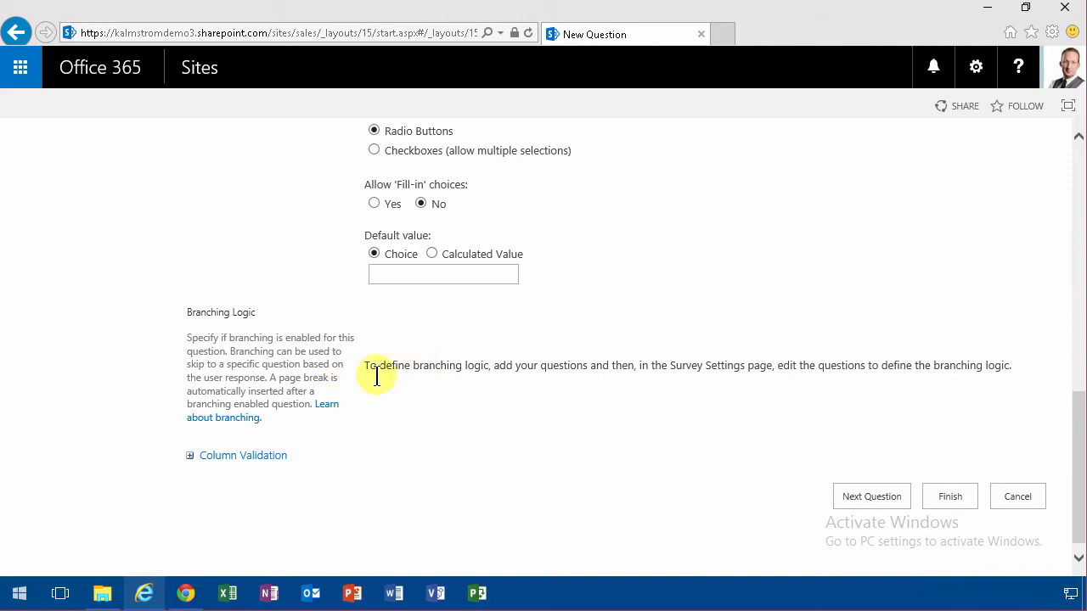
left_click(881, 493)
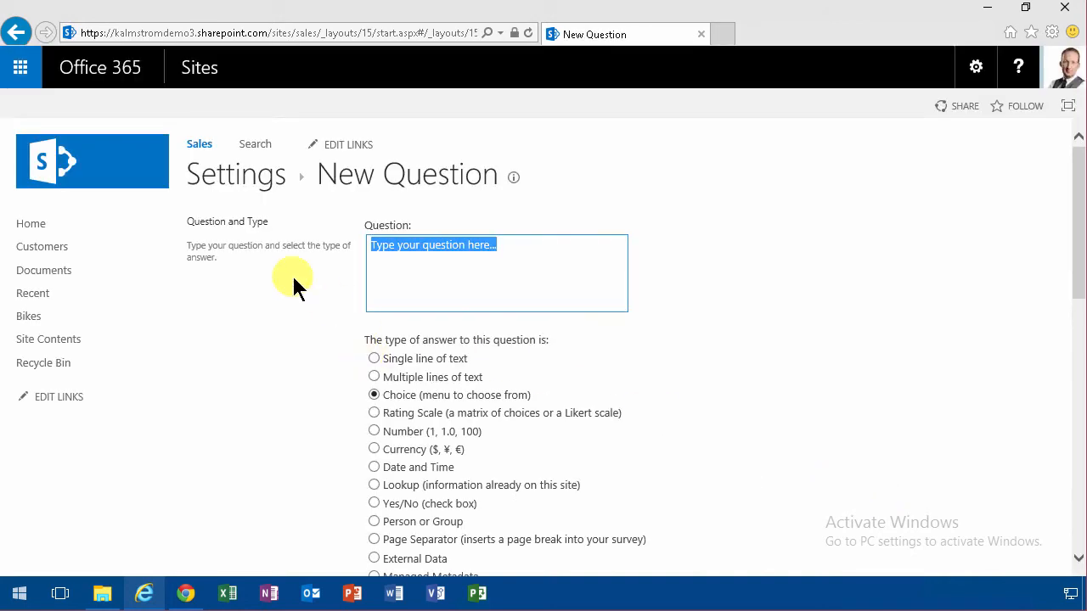
Step: Enter the question "How do you like your Contoso bike?" and make its answer type Rating Scale
type("How do you like y")
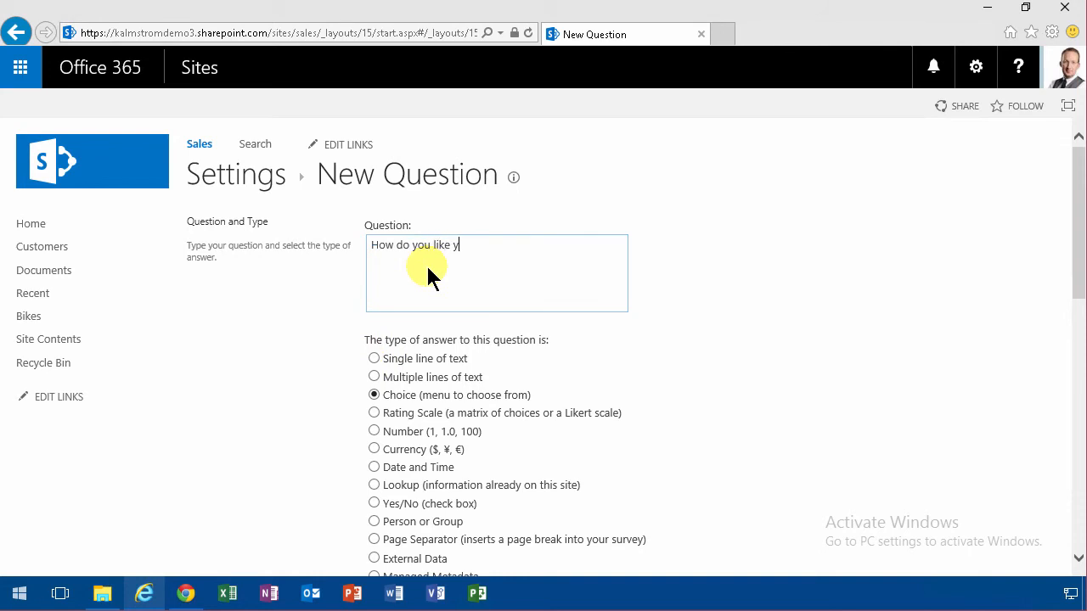
type("our Contoso bike?")
left_click(373, 413)
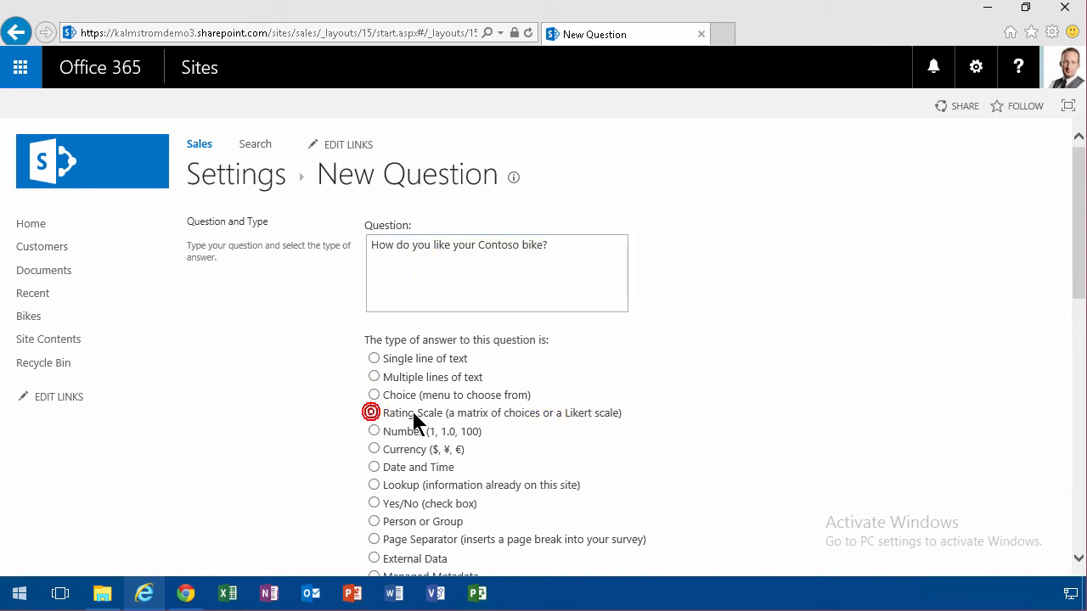
Step: Replace the placeholder sub-questions of the rating question with Comfort, Speed and Price
left_click_drag(1081, 242, 1076, 299)
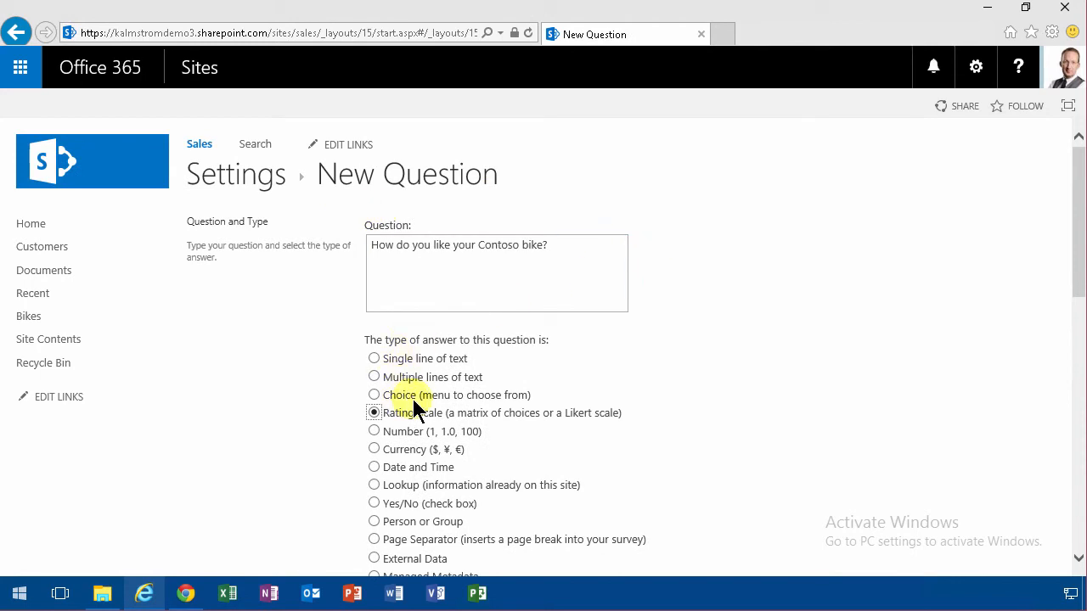
left_click_drag(1081, 253, 681, 408)
left_click(541, 442)
key("ctrl+a")
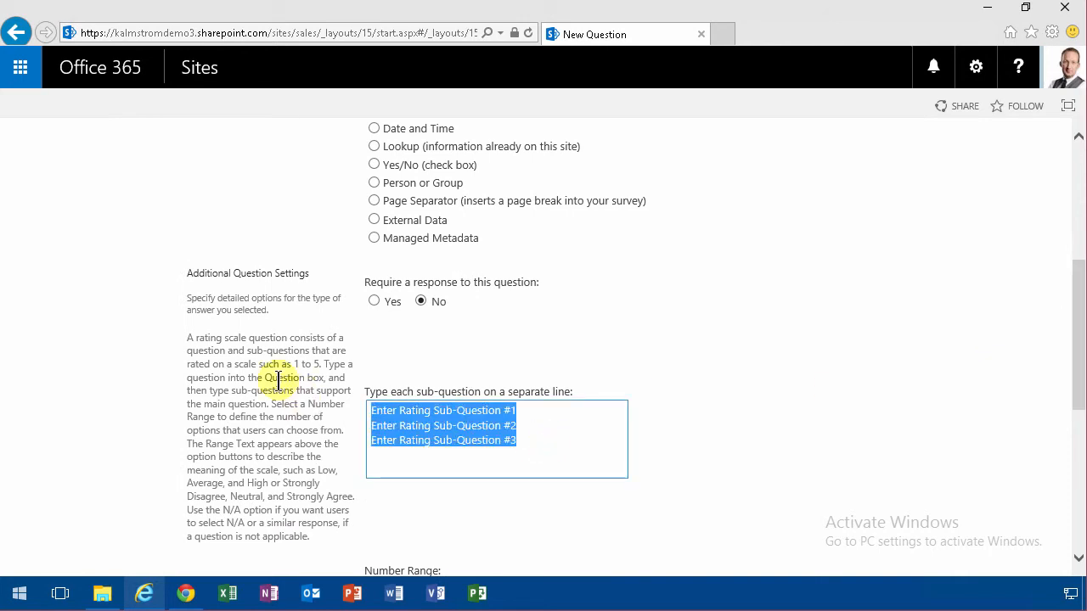
type("Comfort")
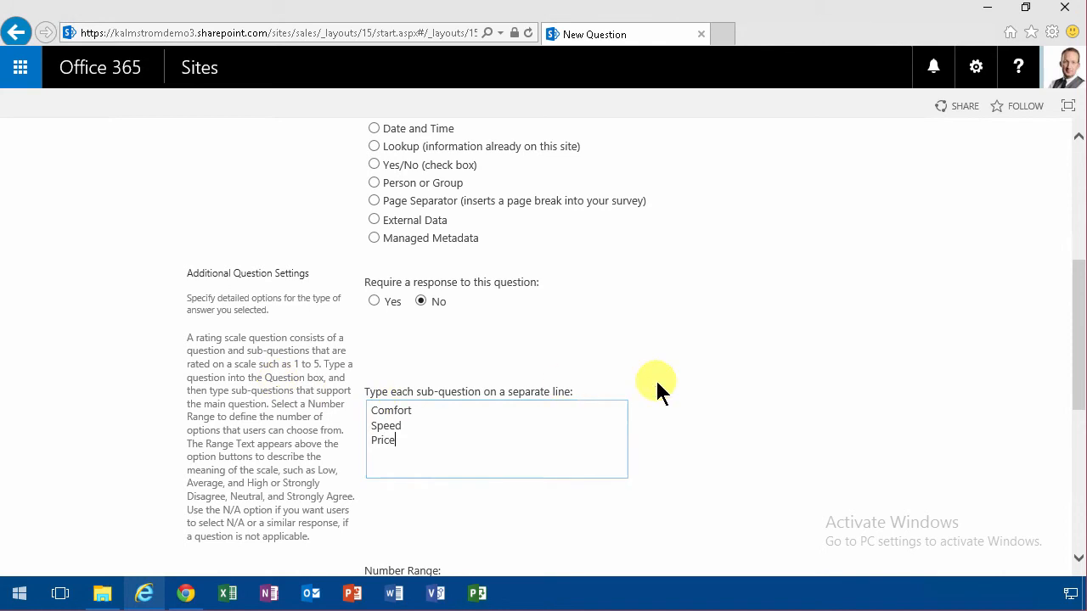
Step: Use a number range of 5 with the end labels Bad and Good, and save the rating question to continue with another one
scroll(566, 381, "down", 3)
left_click(395, 376)
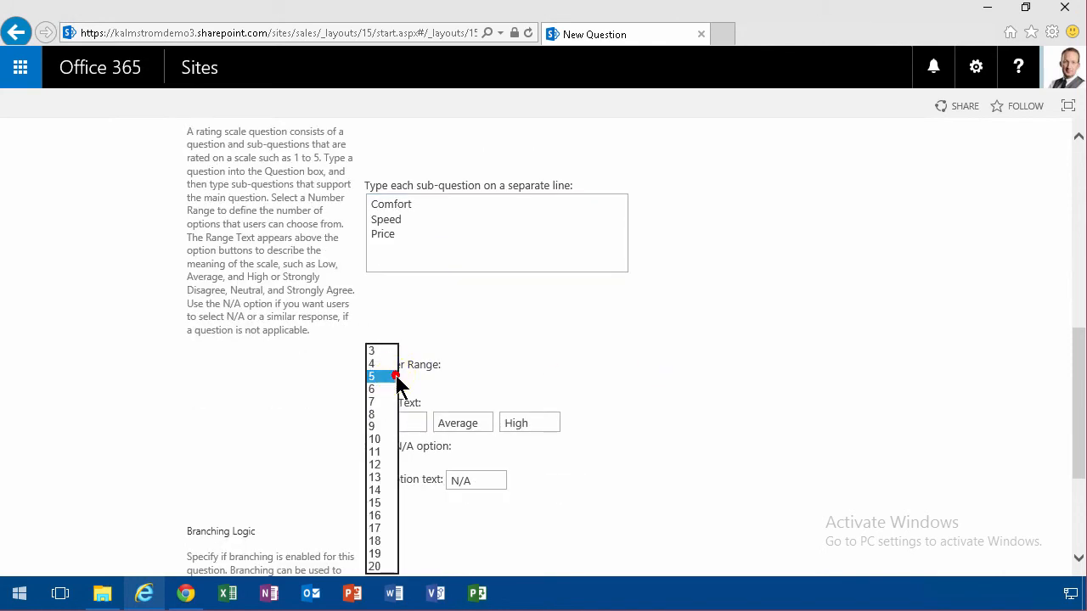
left_click(396, 377)
key("Tab")
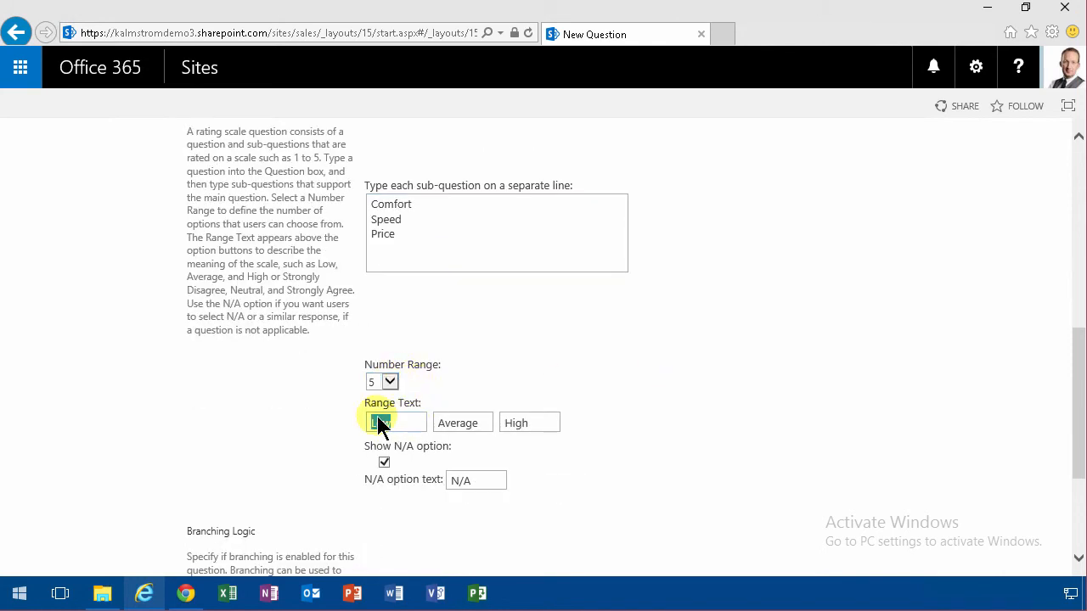
type("Bad")
key("Tab")
key("Tab")
type("Go")
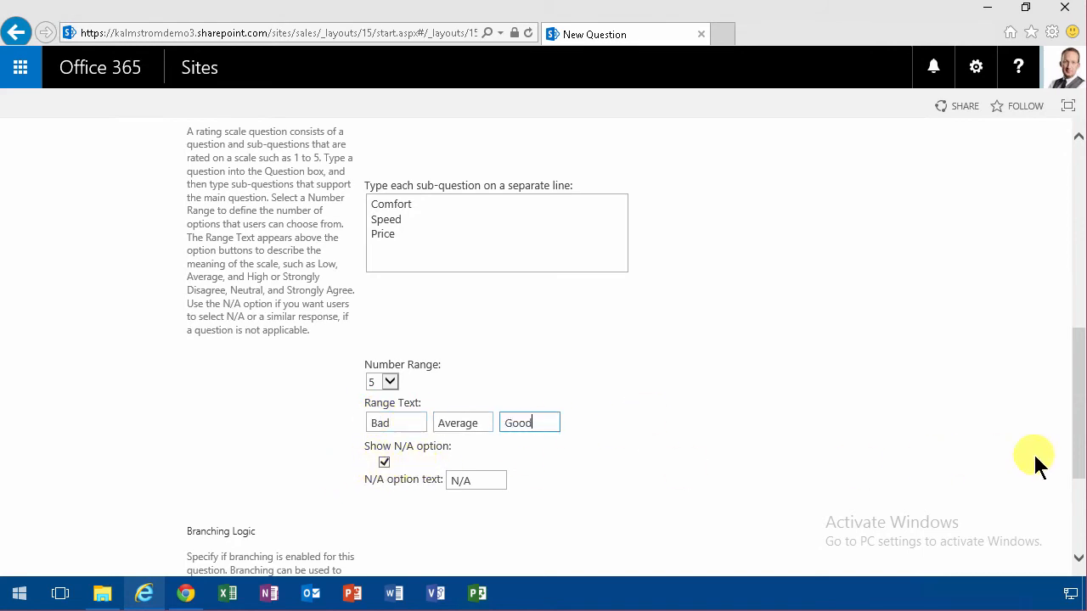
double_click(377, 219)
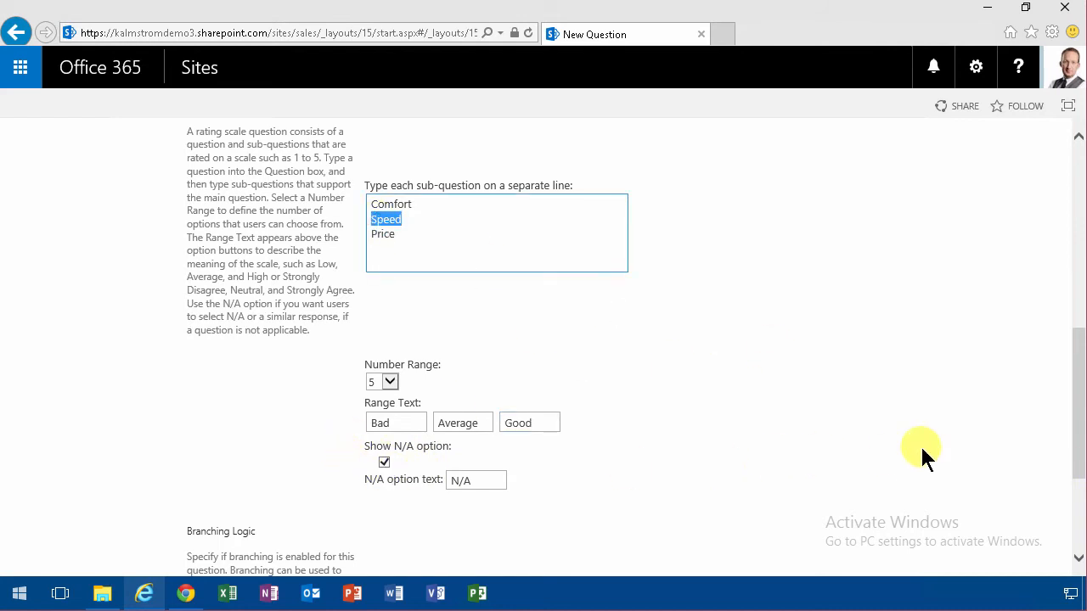
left_click_drag(1079, 458, 1077, 547)
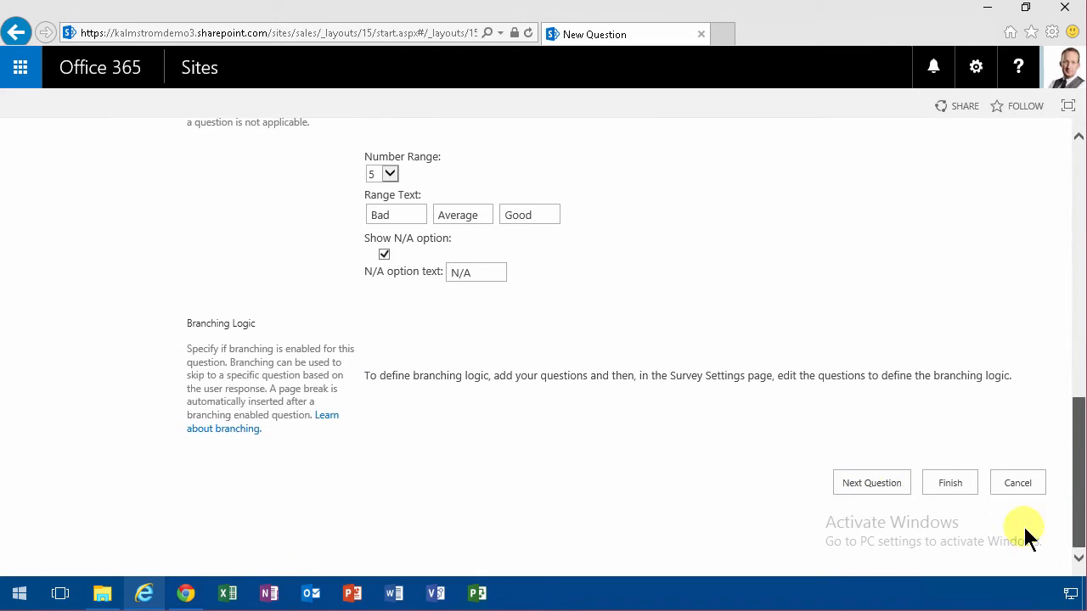
left_click(880, 483)
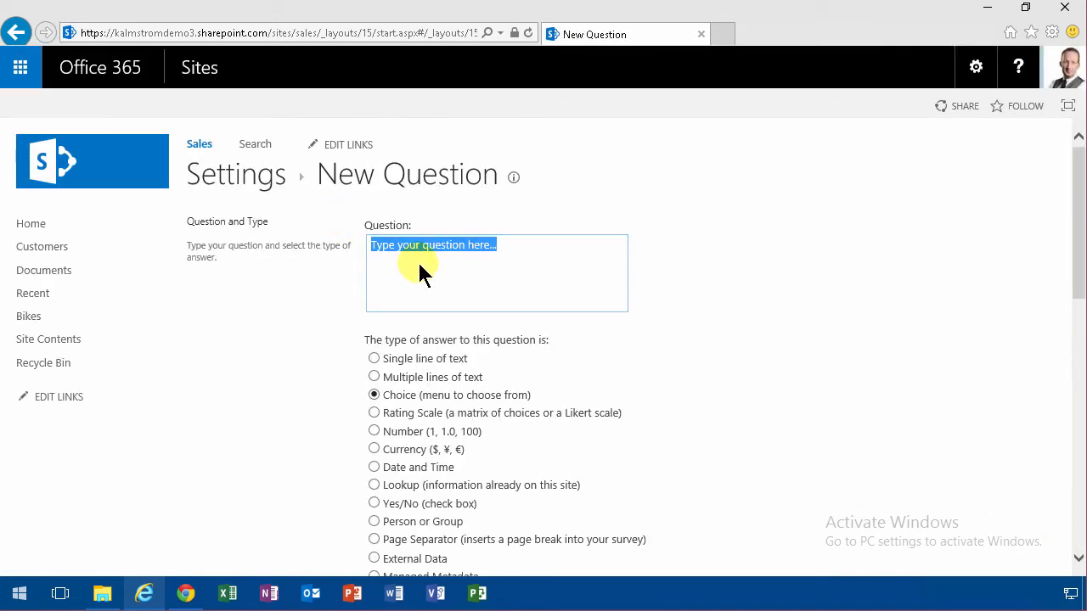
Step: Enter the question "What should be the name of our next bicycle" and allow fill-in choices for it
type("What should be the name of our next bicycle")
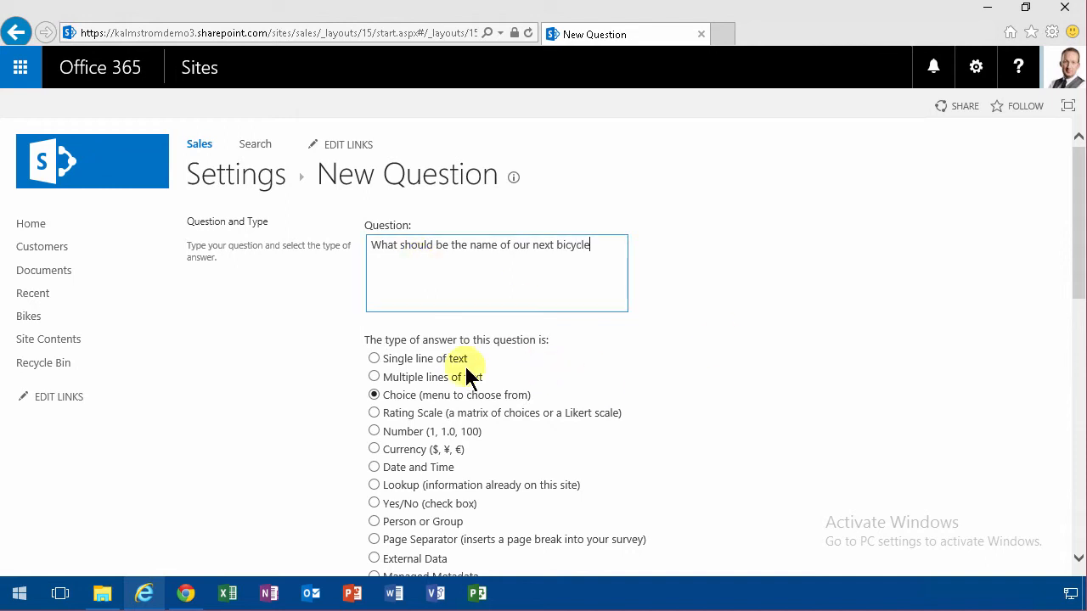
left_click_drag(1080, 272, 1080, 461)
left_click(373, 419)
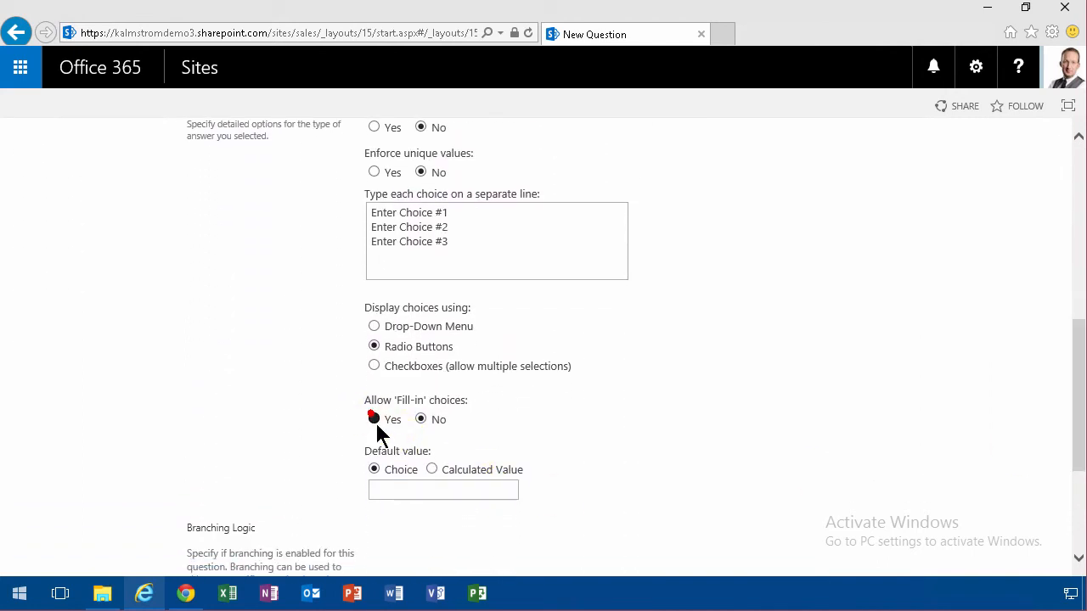
Step: Replace the placeholder choices of the bicycle name question with Blue Thunder, Racing King and Glider Master, and finish adding questions to the survey
left_click(480, 264)
key("ctrl+a")
type("B")
type("lue Thu")
type("nder ")
type("Racing King ")
type("Glider Ma")
type("st")
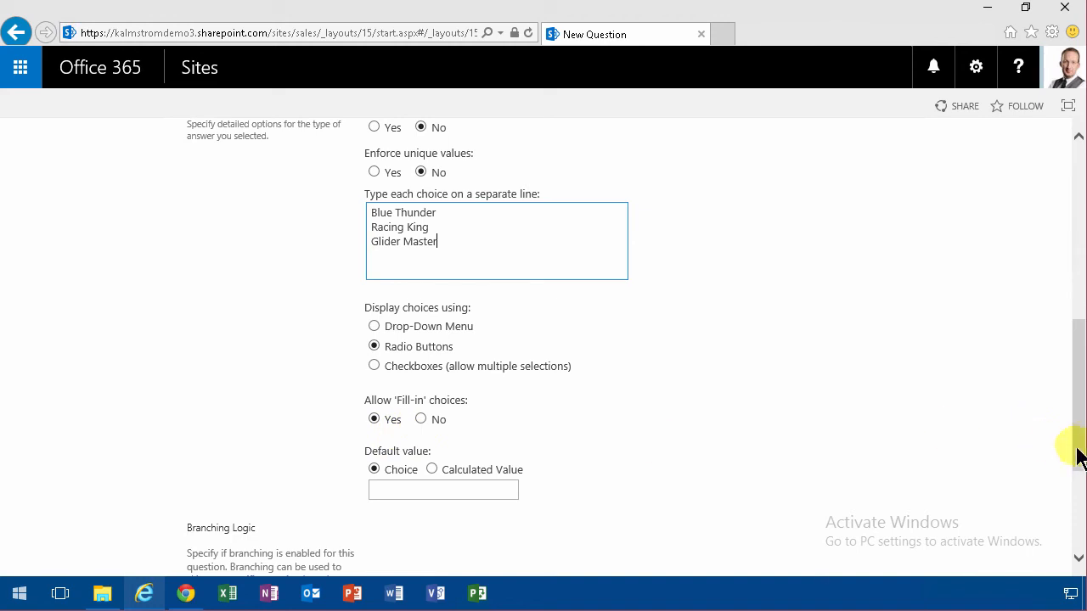
left_click_drag(1082, 451, 1080, 534)
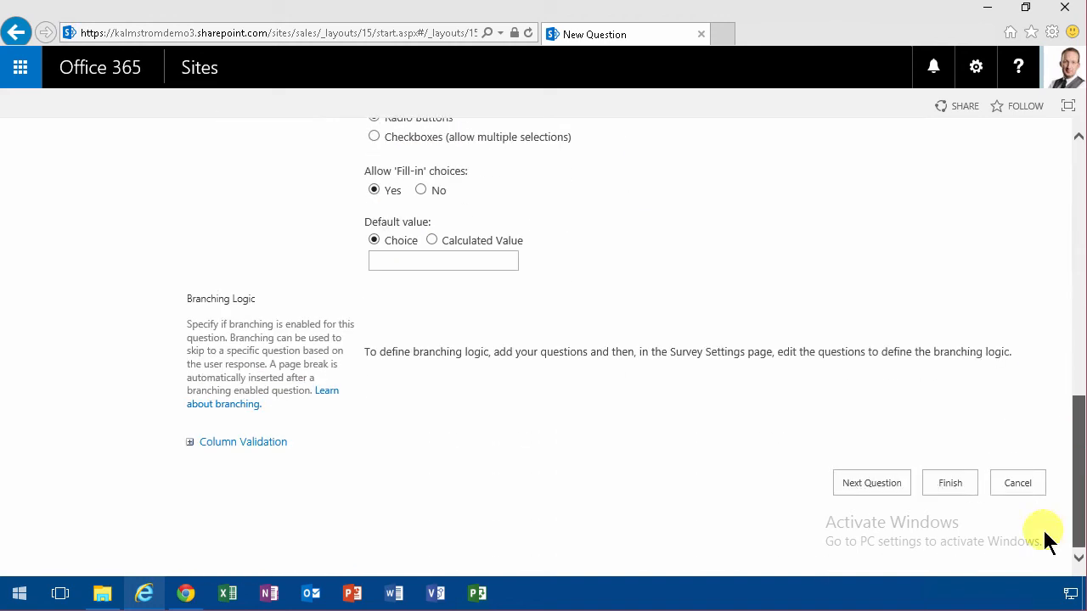
left_click(951, 484)
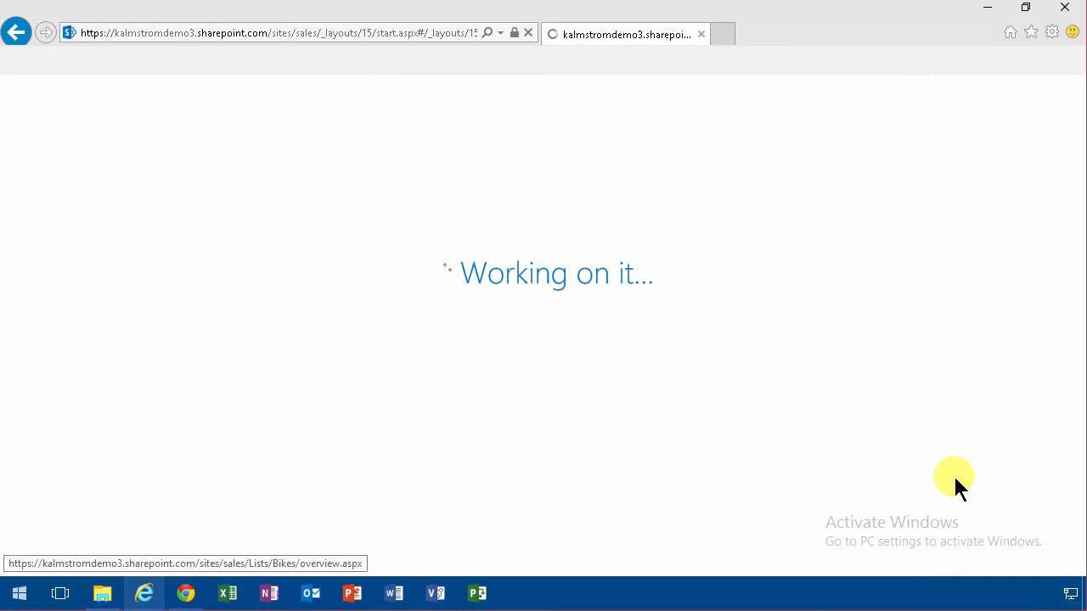
Step: Make the Never answer of the riding-frequency question jump to "What should be the name of our next bicycle", save it and open the survey overview
scroll(502, 416, "down", 3)
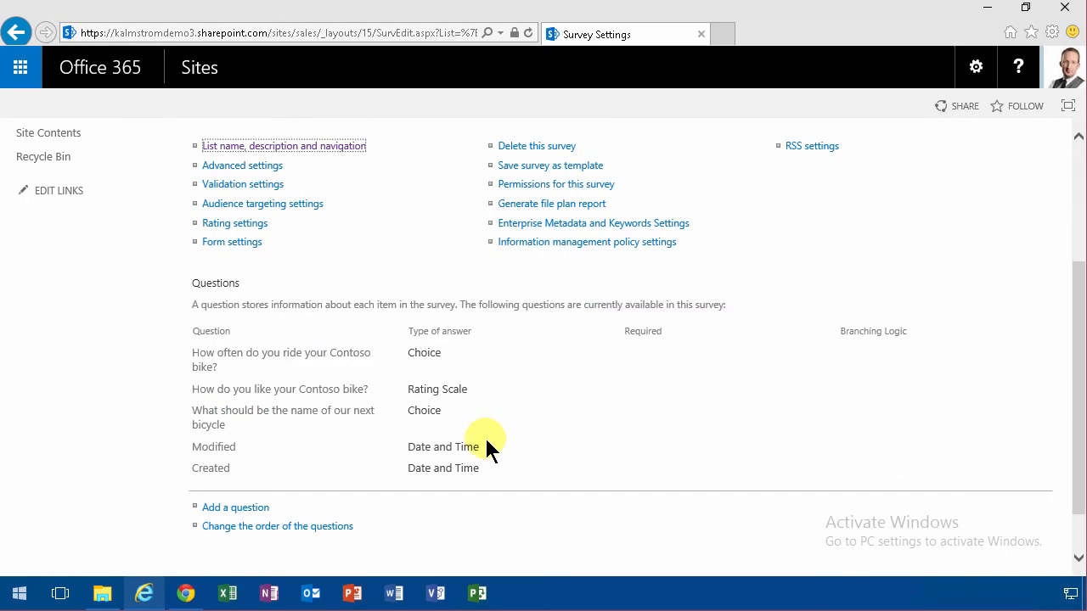
left_click(261, 360)
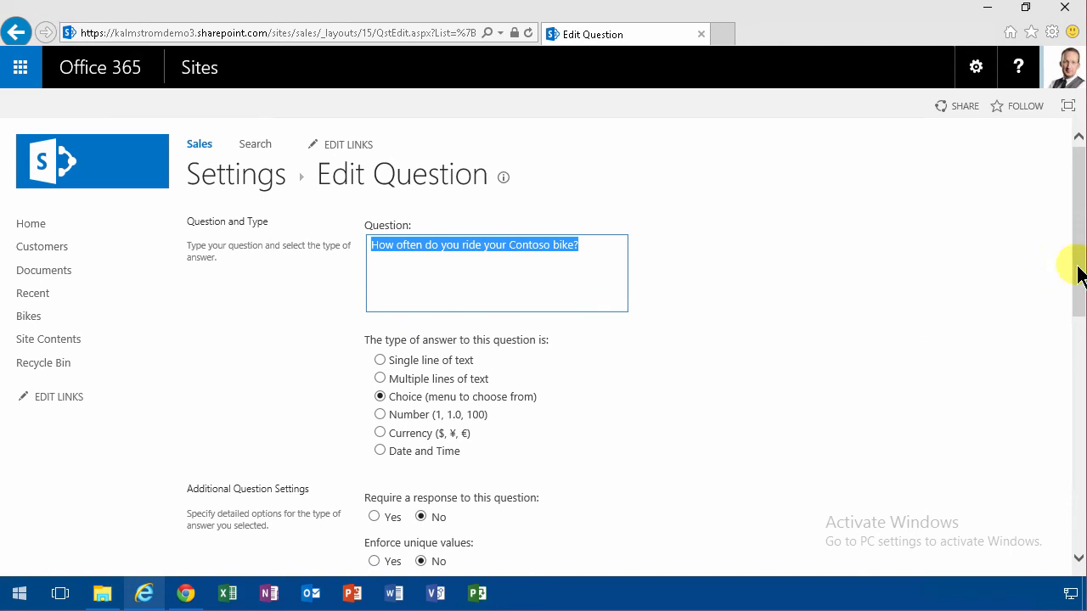
scroll(377, 433, "down", 7)
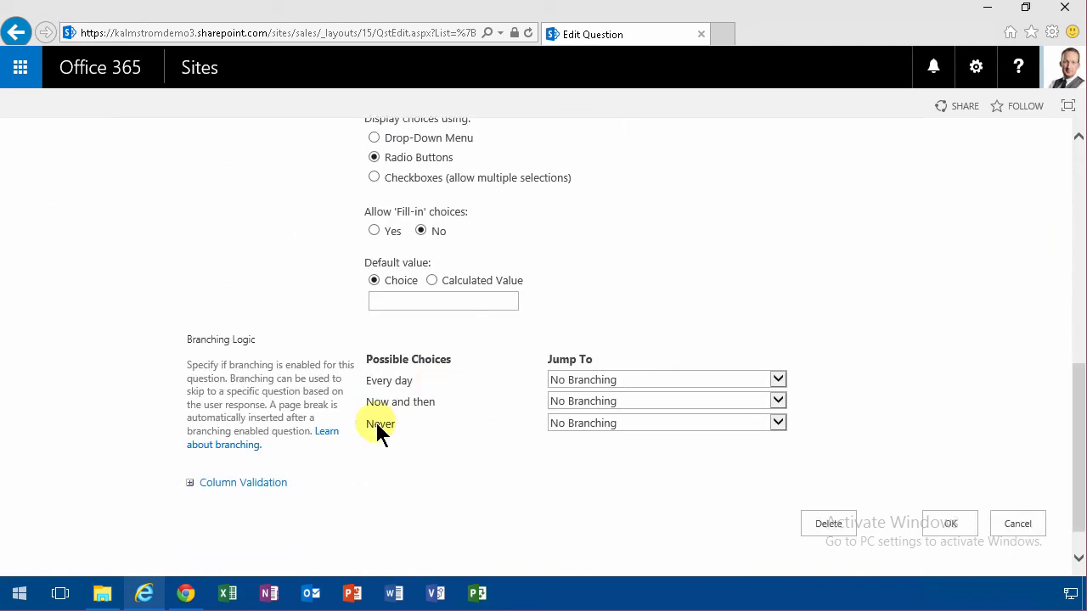
left_click(648, 423)
left_click(648, 446)
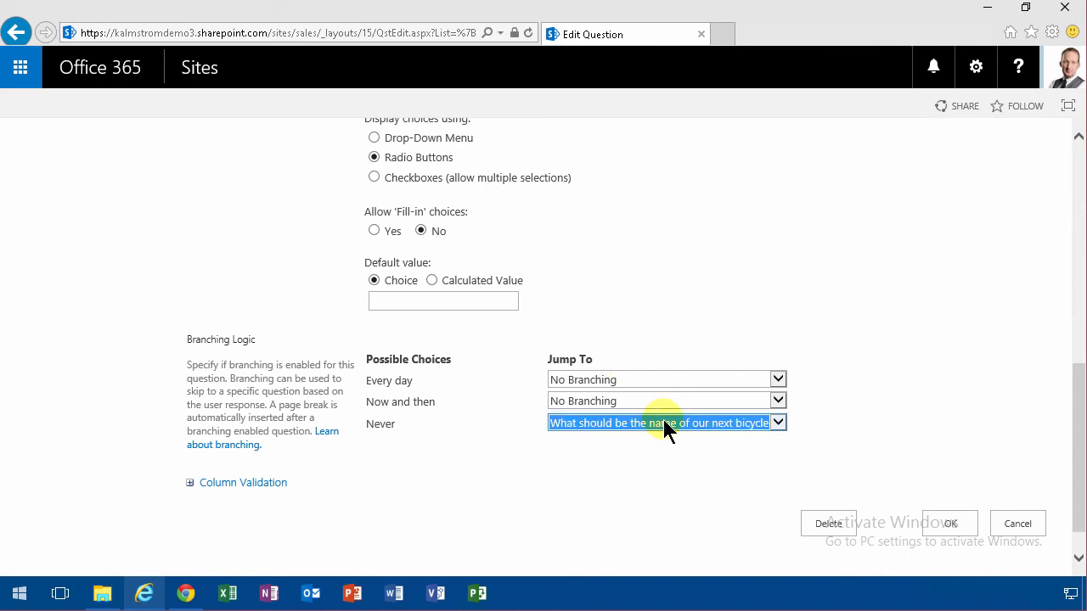
left_click(638, 425)
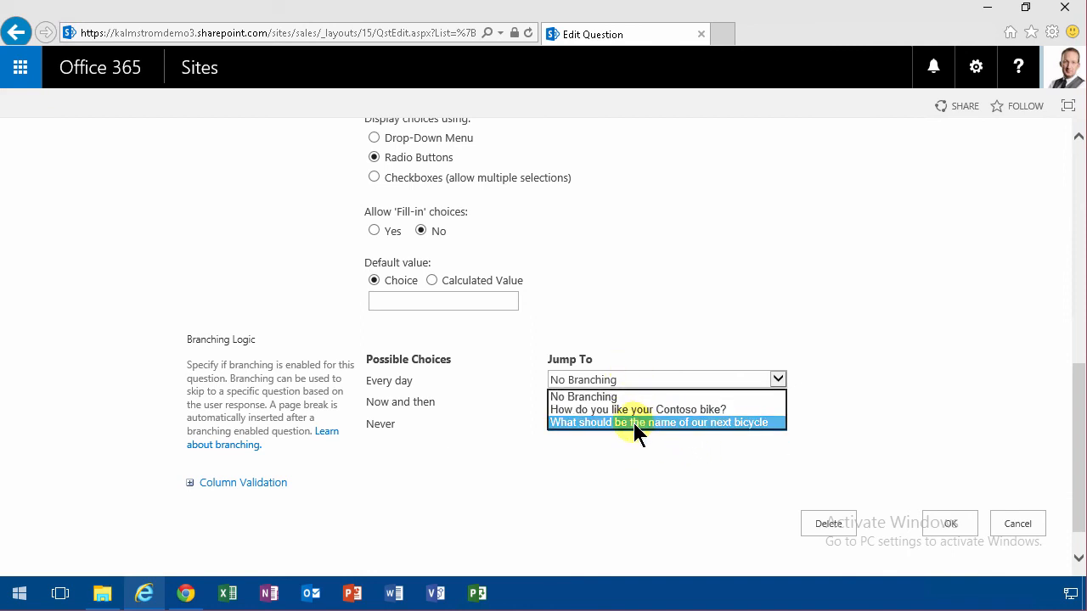
left_click(636, 456)
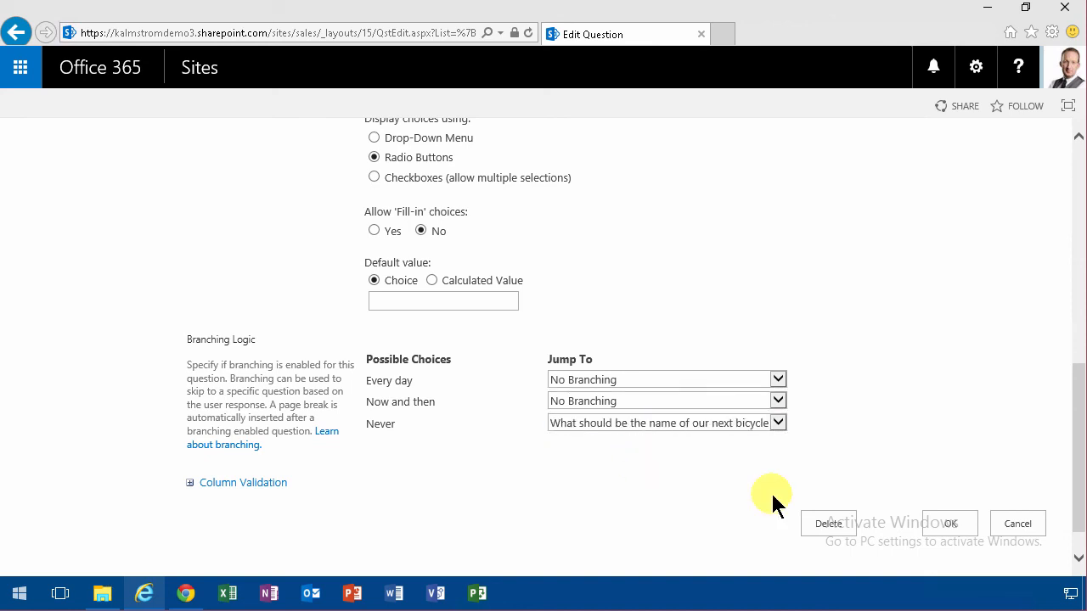
left_click(960, 527)
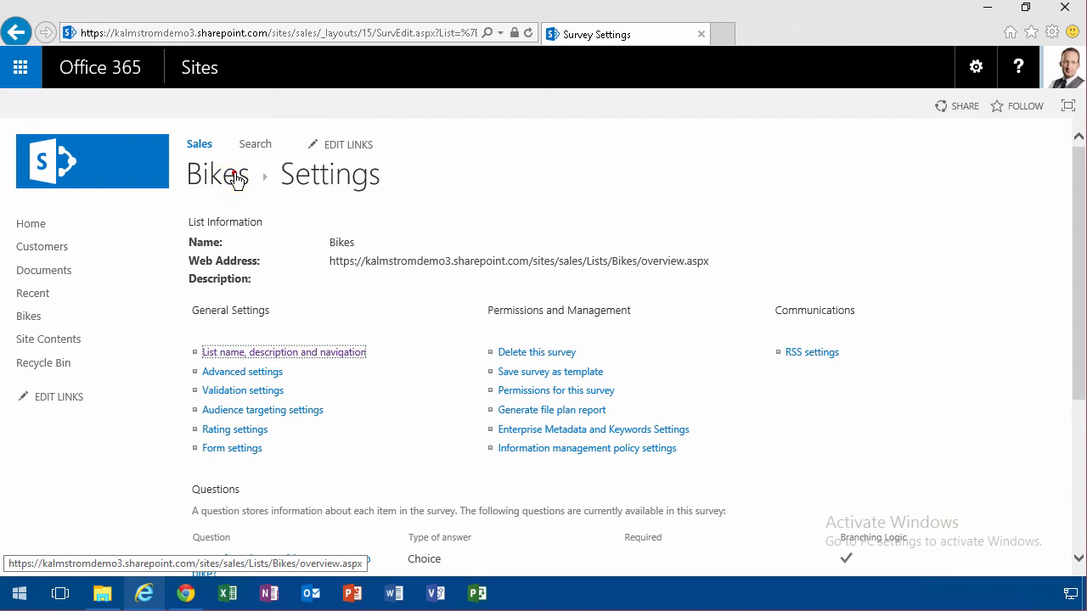
left_click(234, 176)
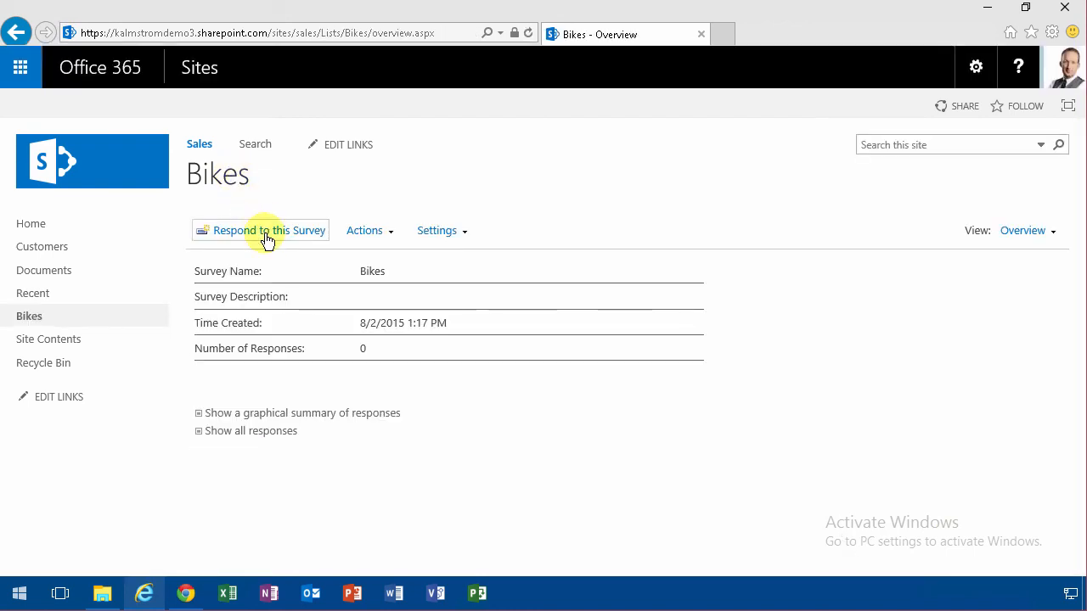